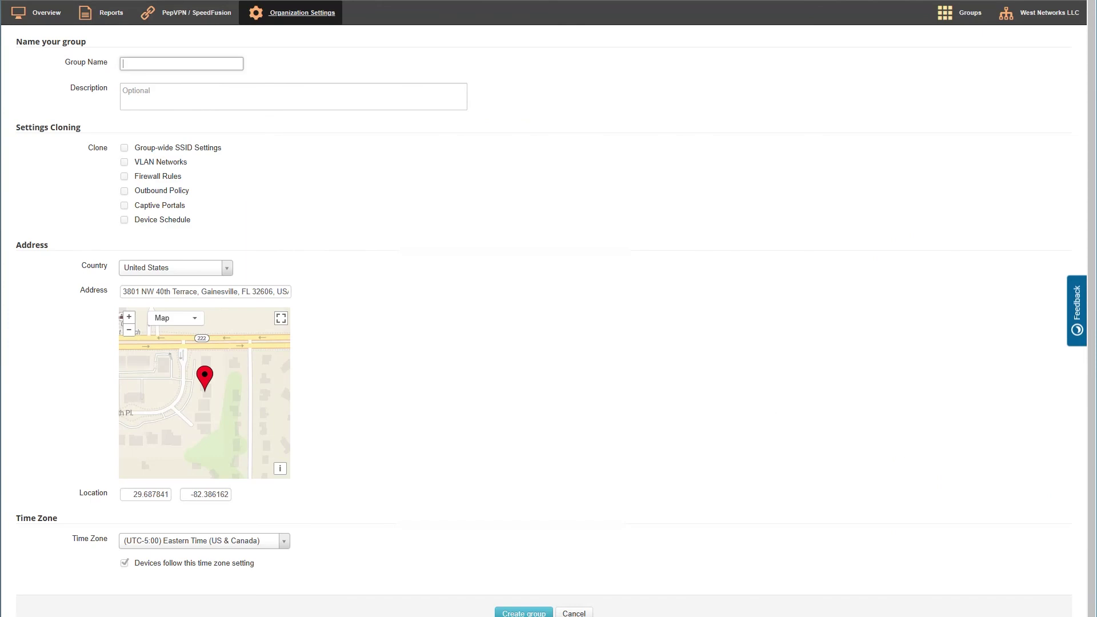
pyautogui.write('SDX')
pyautogui.write('Demo')
pyautogui.write('05')
pyautogui.write('21')
# Create group SDX Demo 2021, then add and confirm a device by its serial number.
pyautogui.click(523, 612)
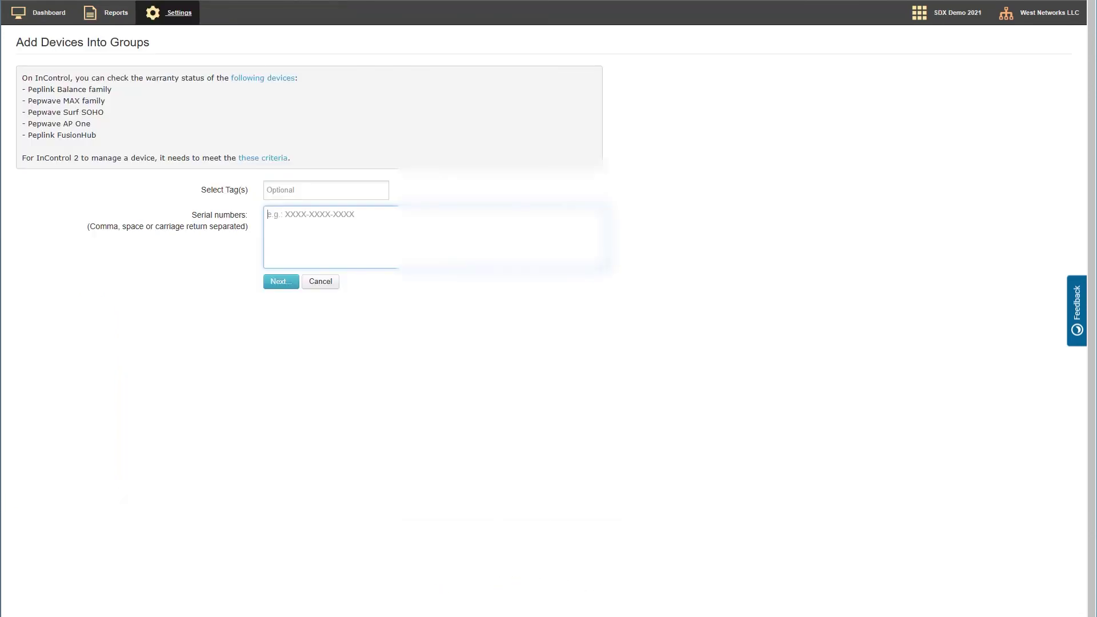
pyautogui.click(281, 282)
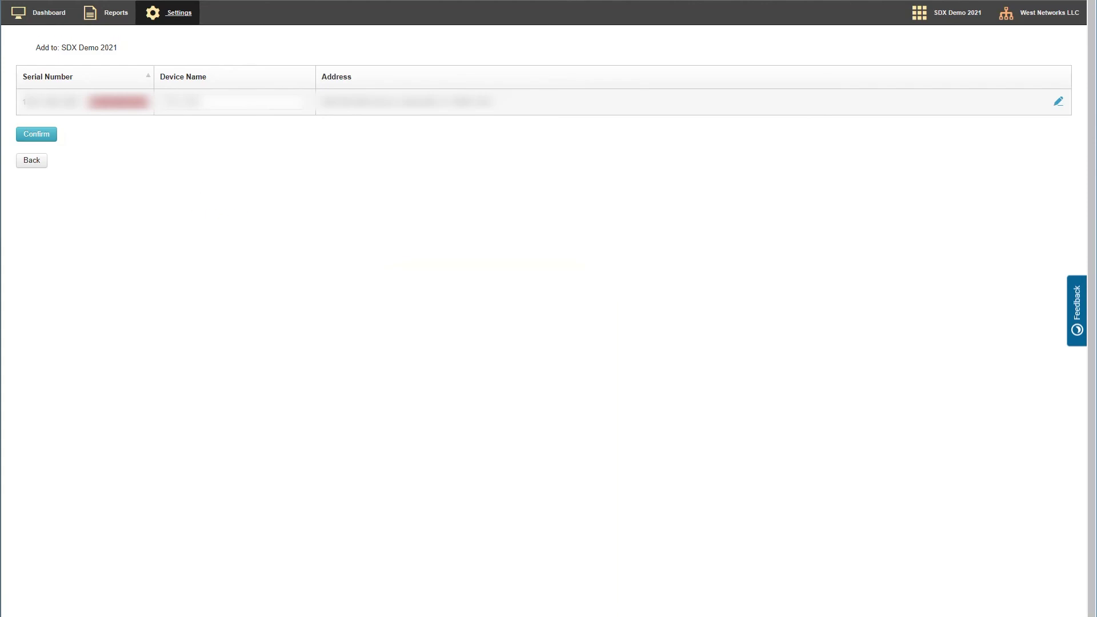
pyautogui.click(37, 134)
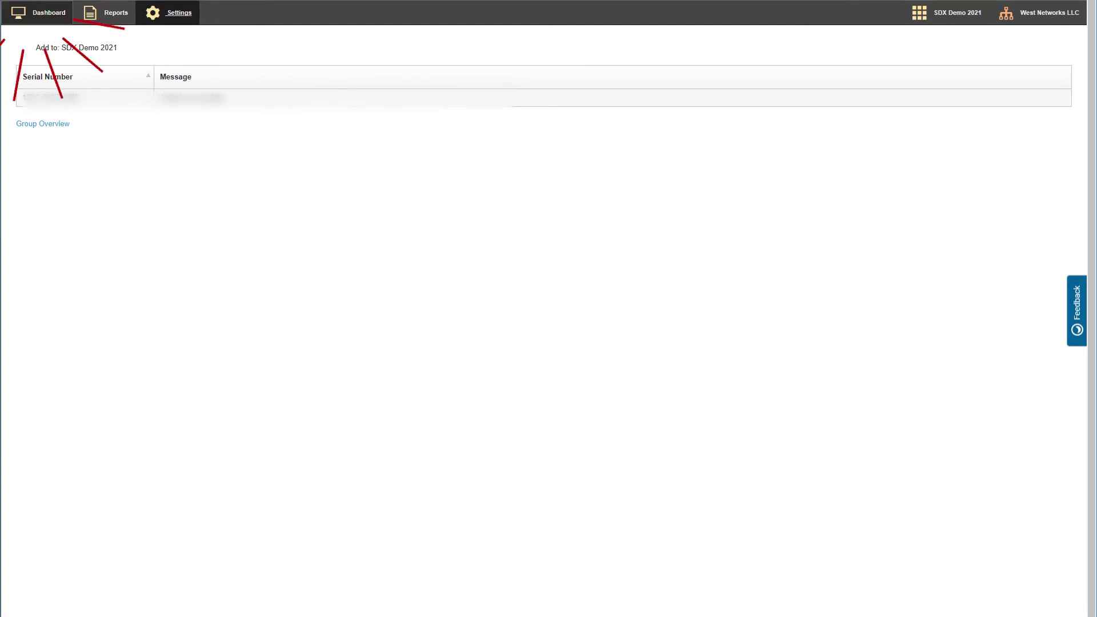
# View the SDX Demo 2021 dashboard with its one offline device, then return to Overview.
pyautogui.click(42, 124)
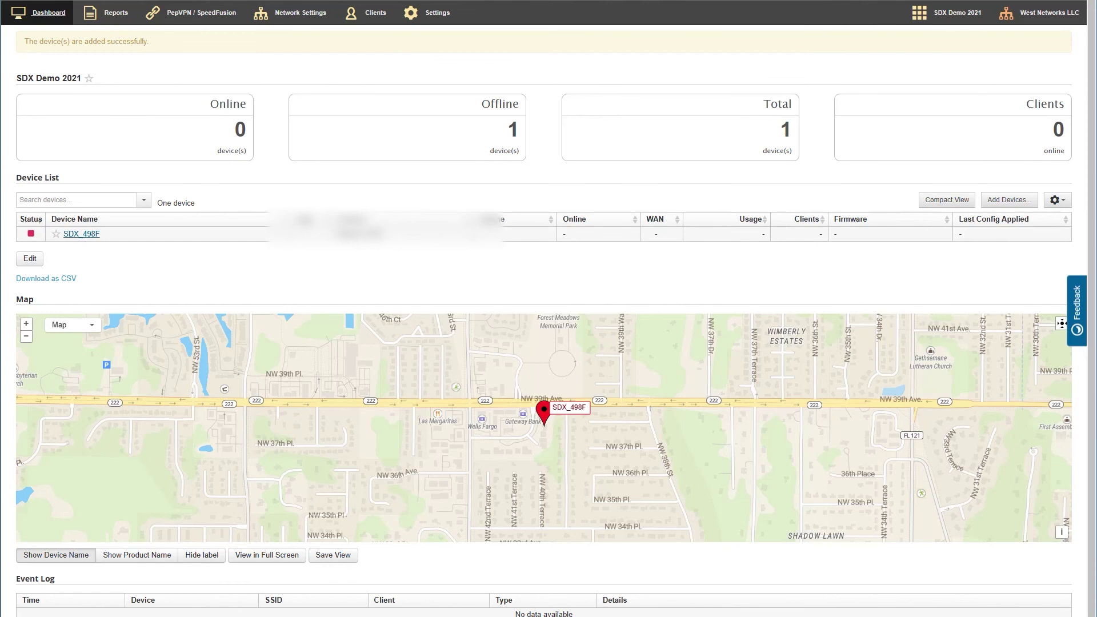
pyautogui.click(77, 234)
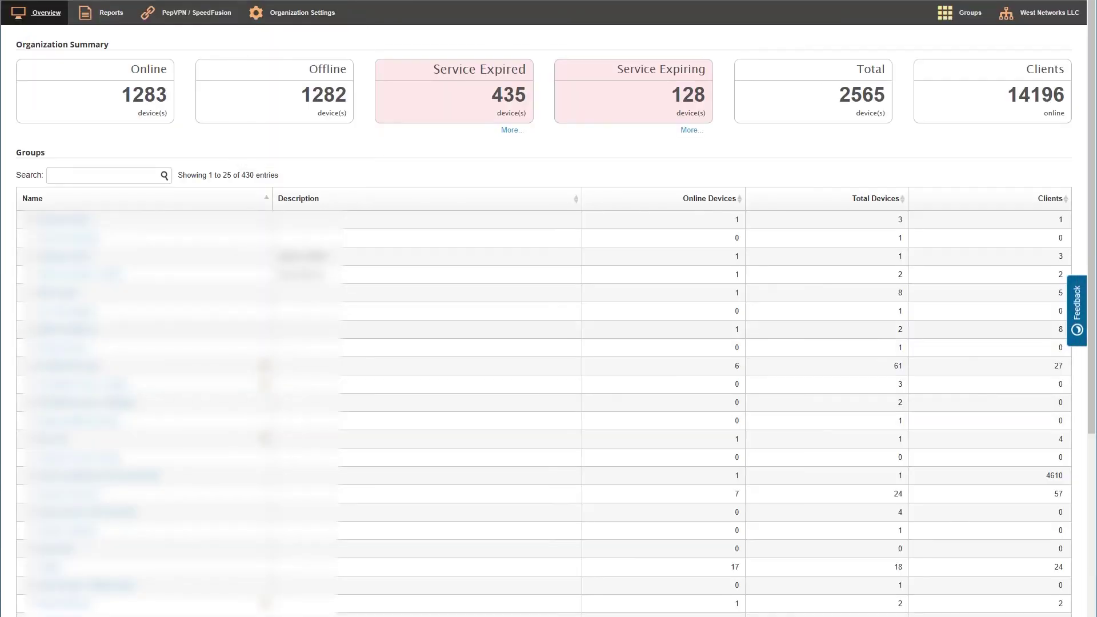
pyautogui.scroll(-4, 549, 343)
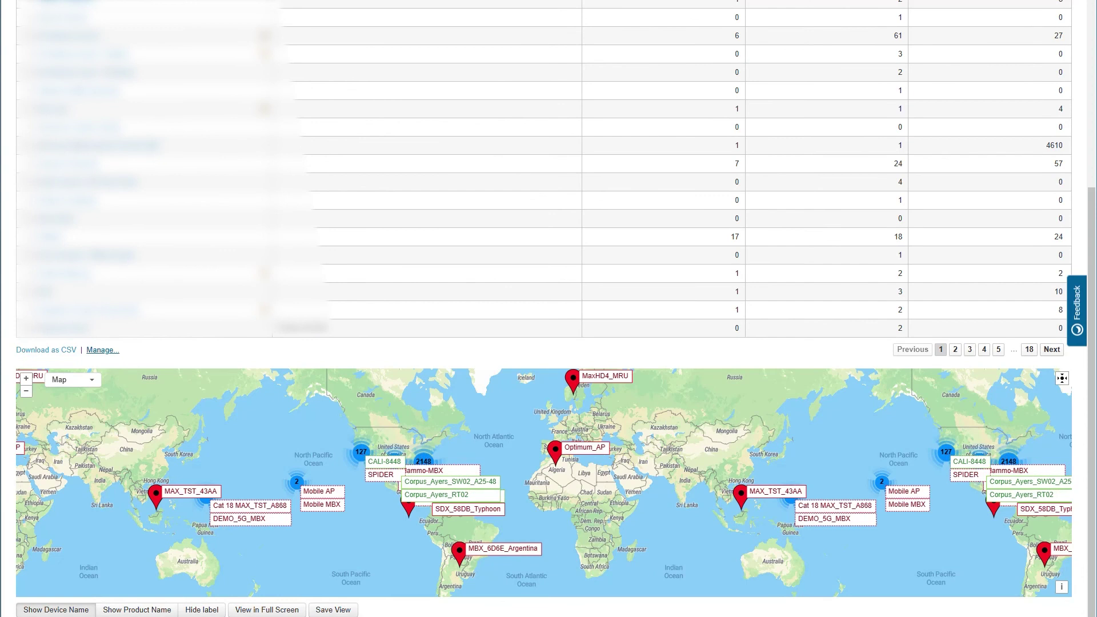
# Delete the checked group from the group management list and confirm with OK.
pyautogui.click(103, 350)
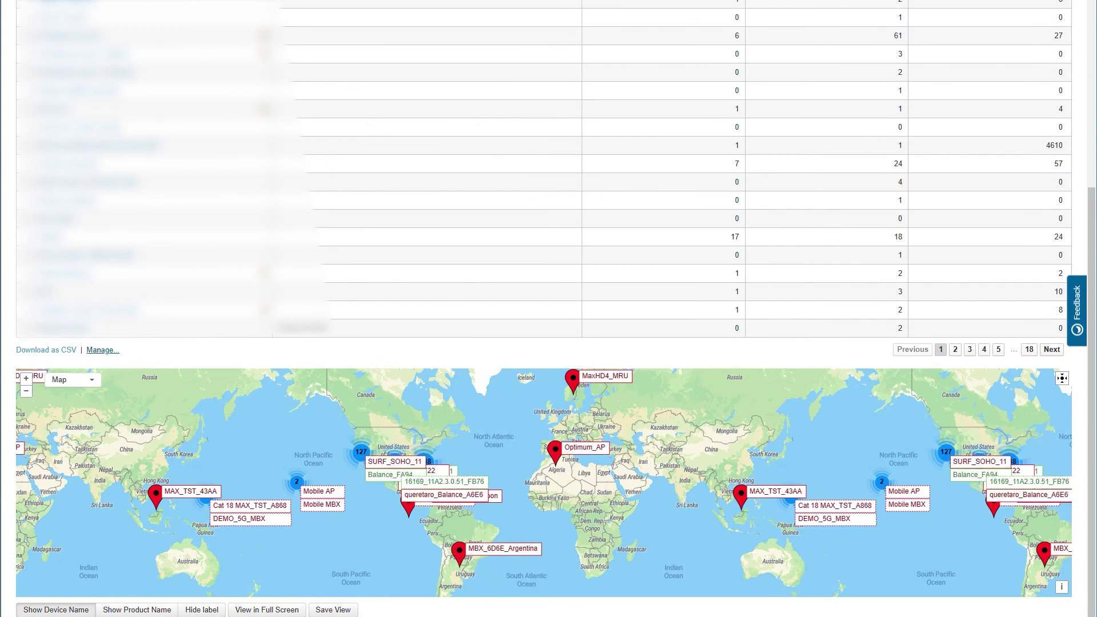
pyautogui.scroll(-2, 549, 309)
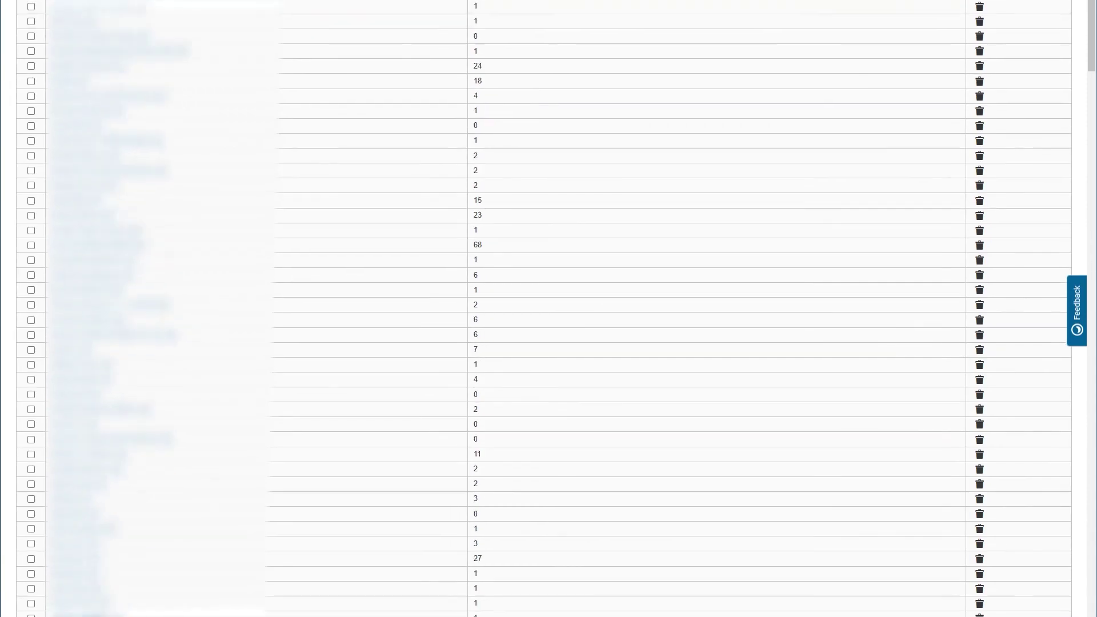
pyautogui.scroll(-2, 549, 309)
pyautogui.scroll(-2, 549, 309)
pyautogui.scroll(-2, 550, 309)
pyautogui.scroll(-3, 549, 308)
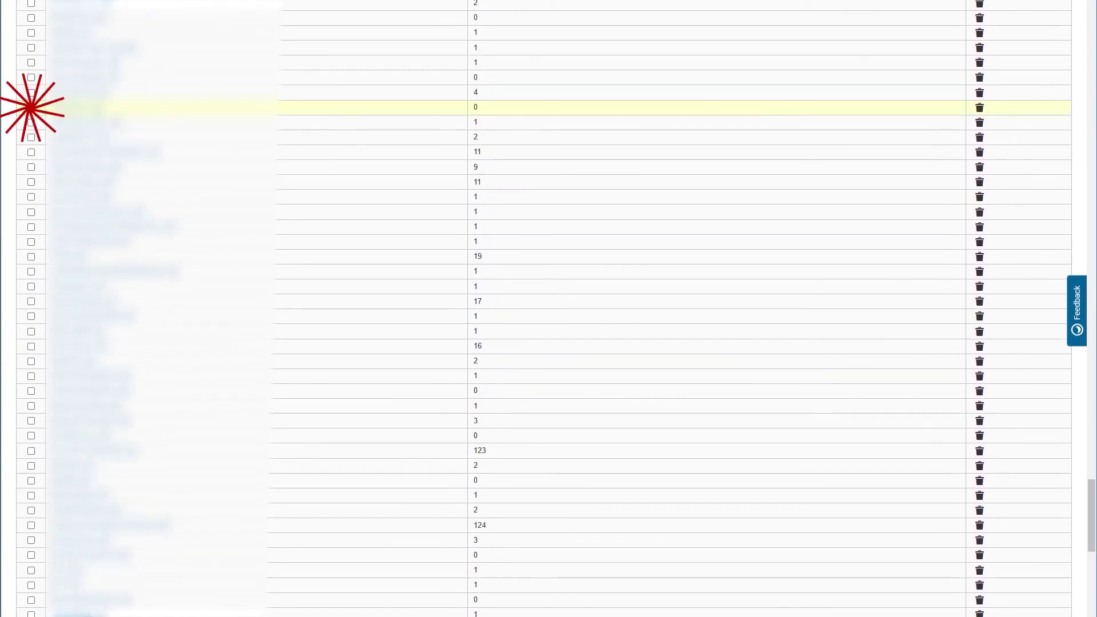
pyautogui.scroll(5, 549, 310)
pyautogui.scroll(5, 549, 309)
pyautogui.scroll(5, 549, 309)
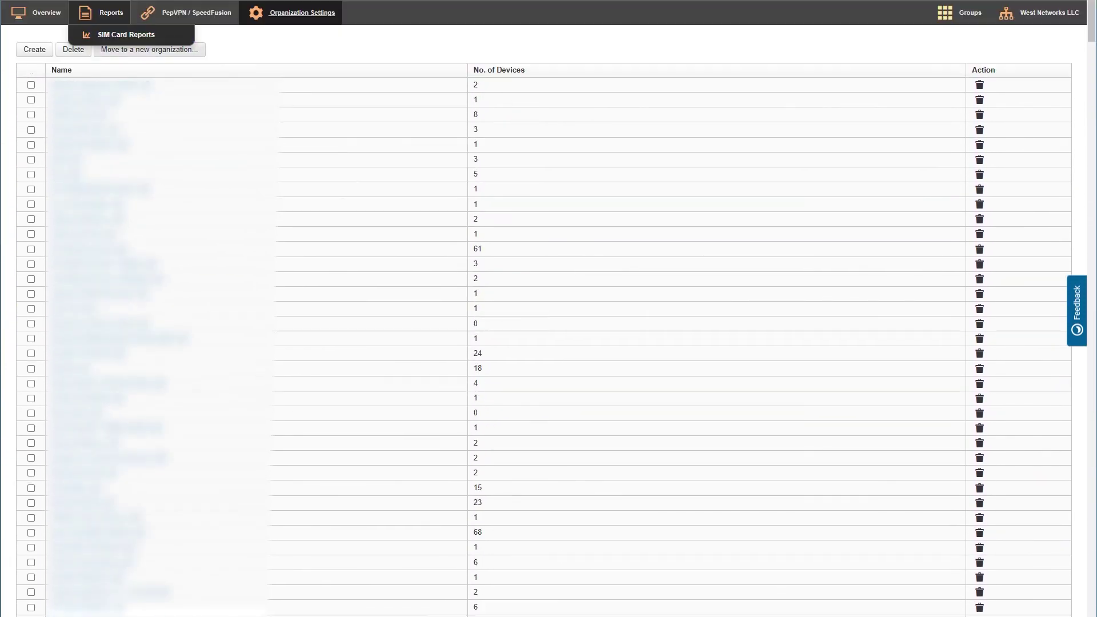
pyautogui.click(73, 49)
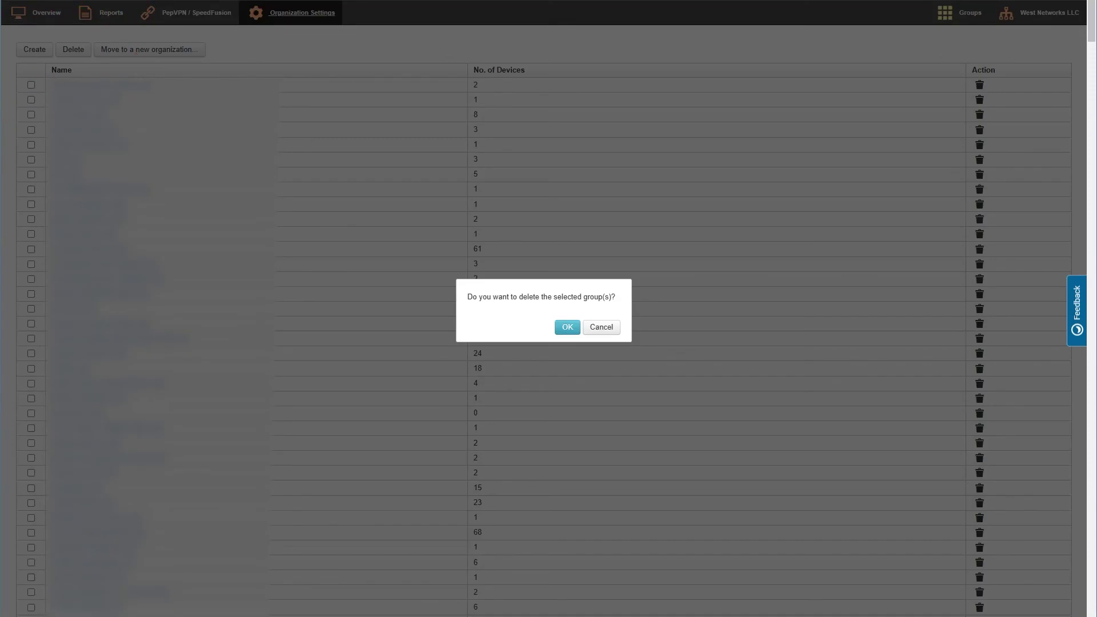
pyautogui.click(568, 327)
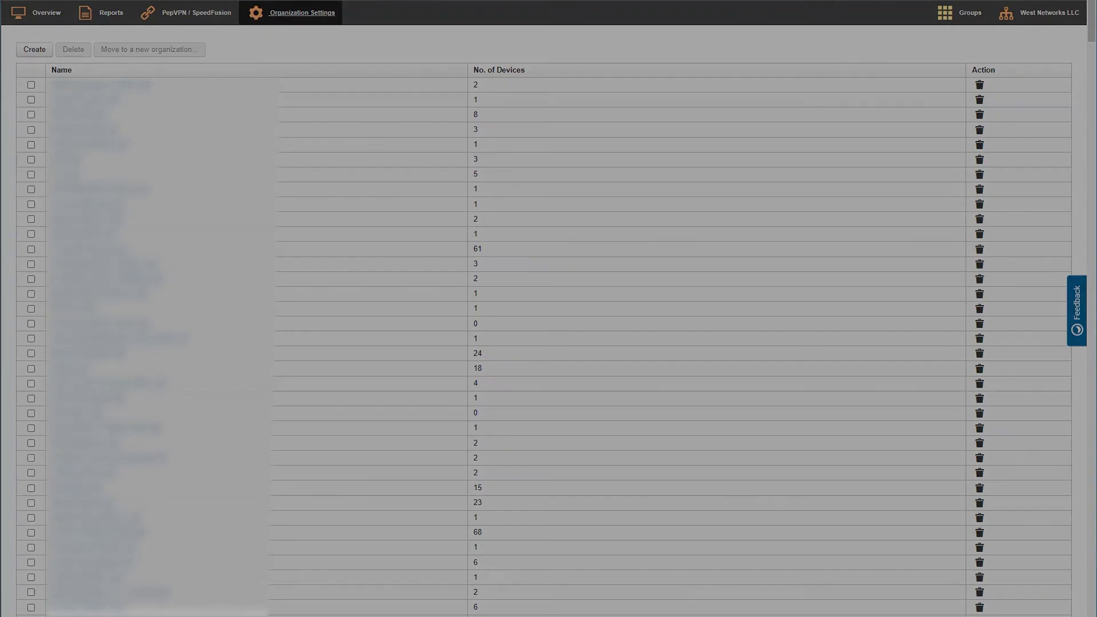